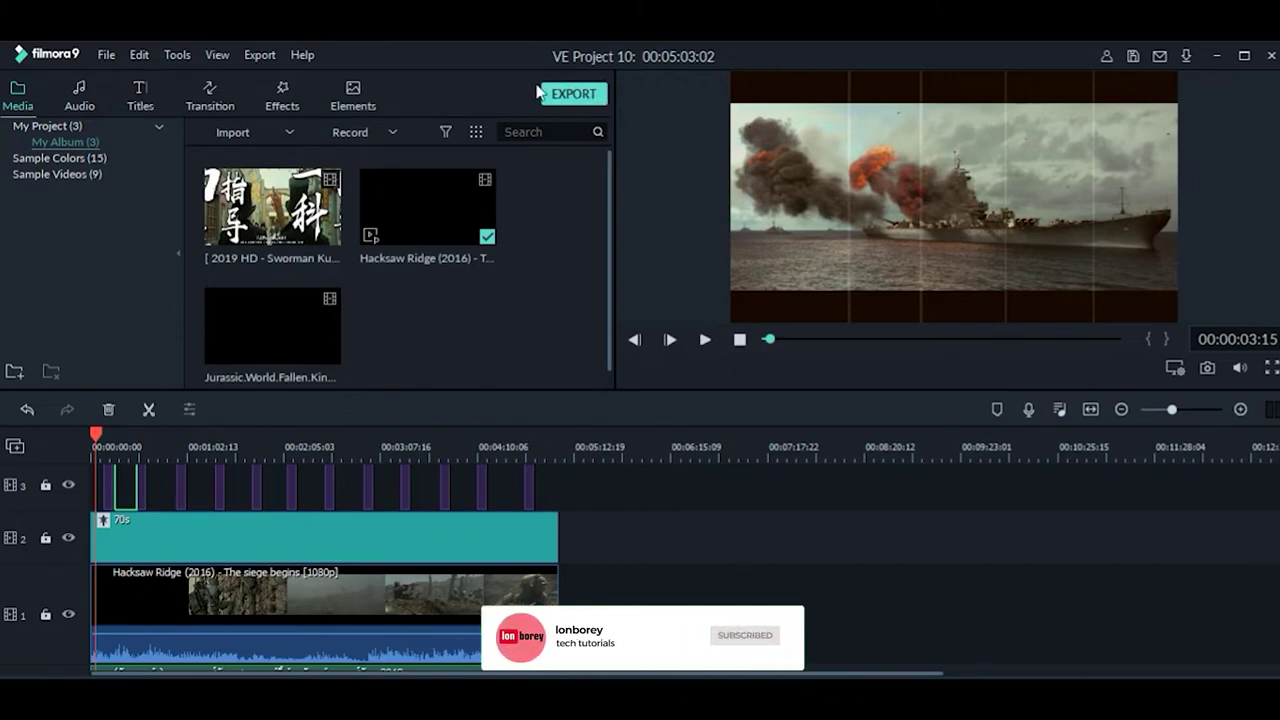
# Step: Open the project's export settings and choose MP4 as the local file format
pyautogui.click(591, 101)
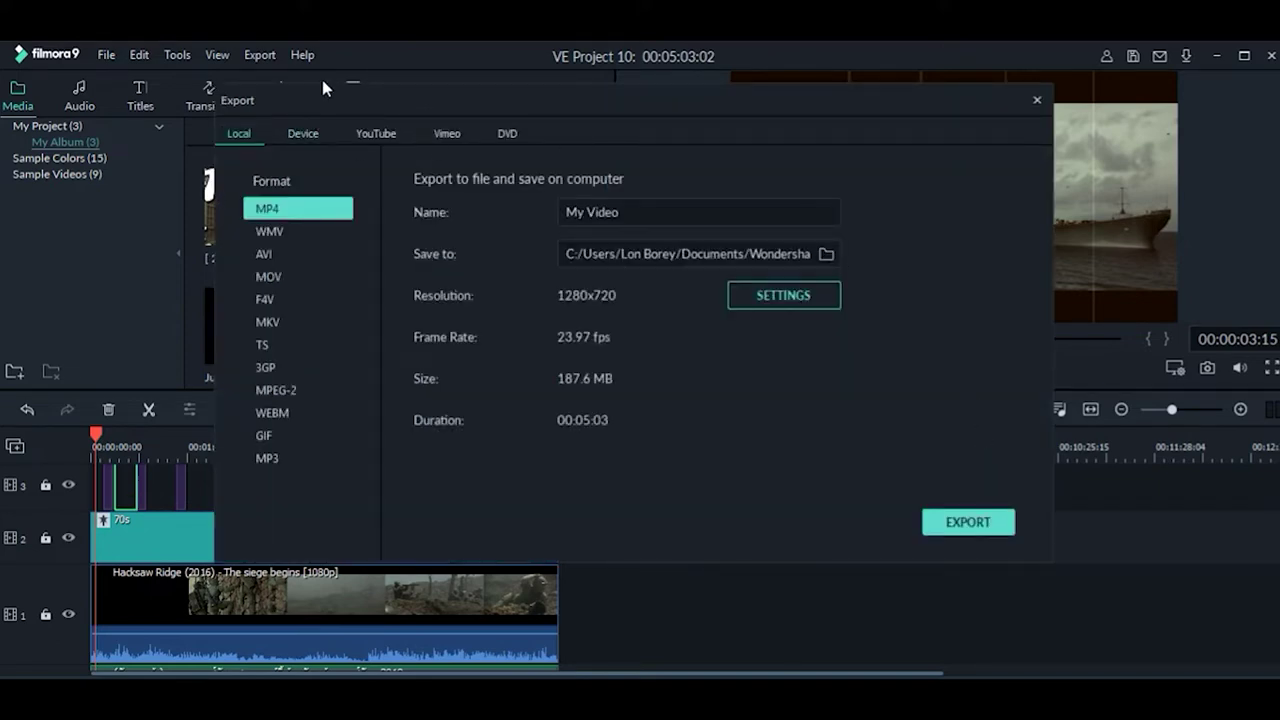
pyautogui.moveTo(353, 100); pyautogui.dragTo(372, 120)
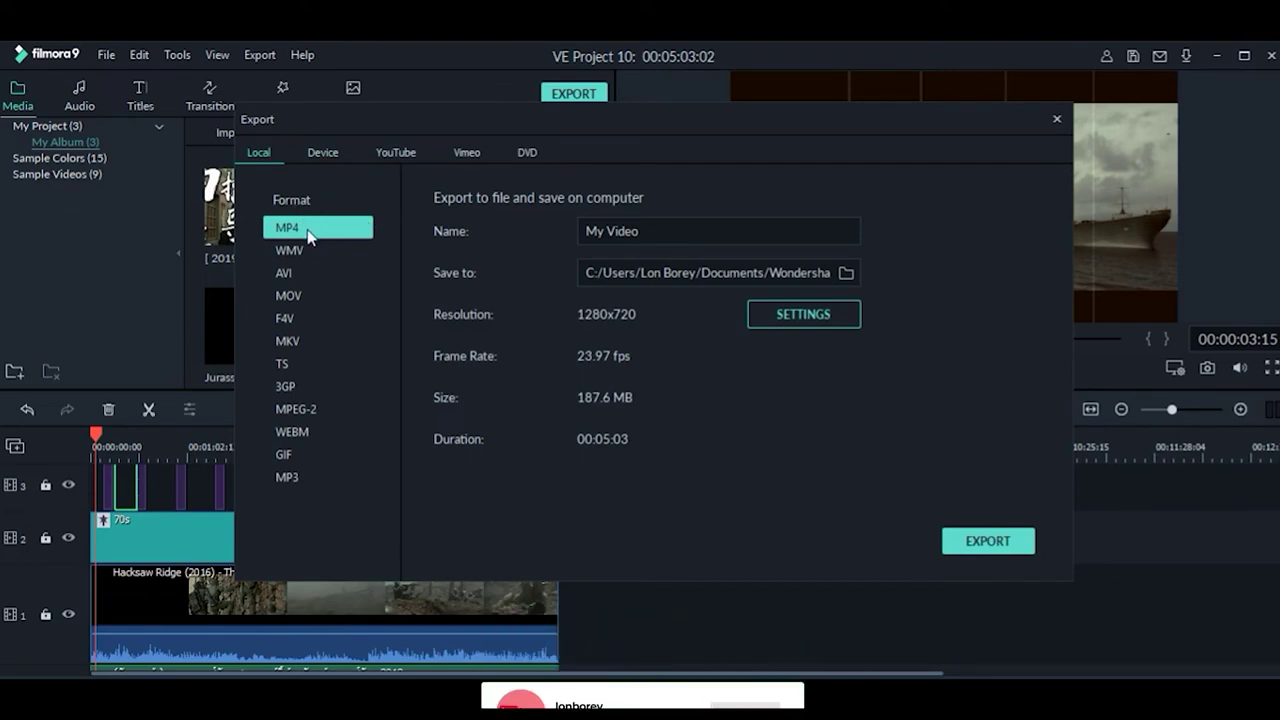
pyautogui.moveTo(472, 122)
pyautogui.mouseDown()
pyautogui.moveTo(487, 115)
pyautogui.moveTo(434, 130)
pyautogui.moveTo(460, 133)
pyautogui.mouseUp()
pyautogui.click(335, 248)
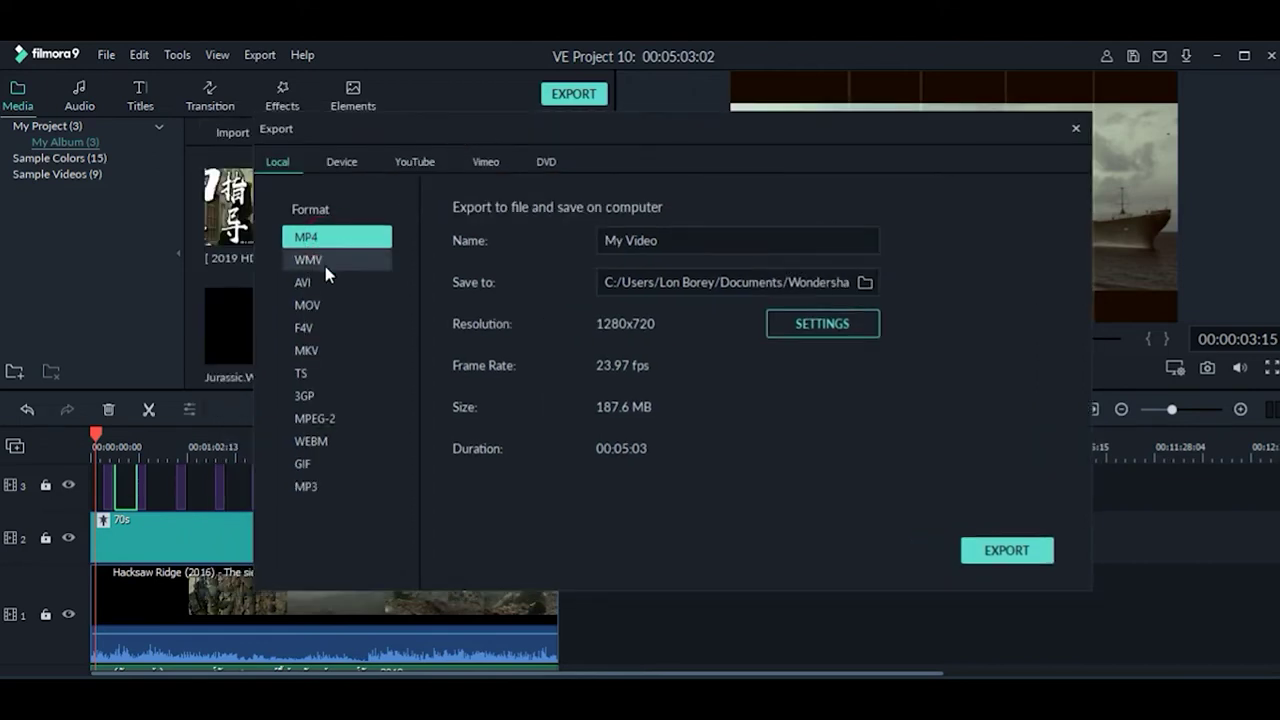
# Step: Compare the WMV, AVI and MKV local export formats with MP4, ending with MP4 selected
pyautogui.click(325, 266)
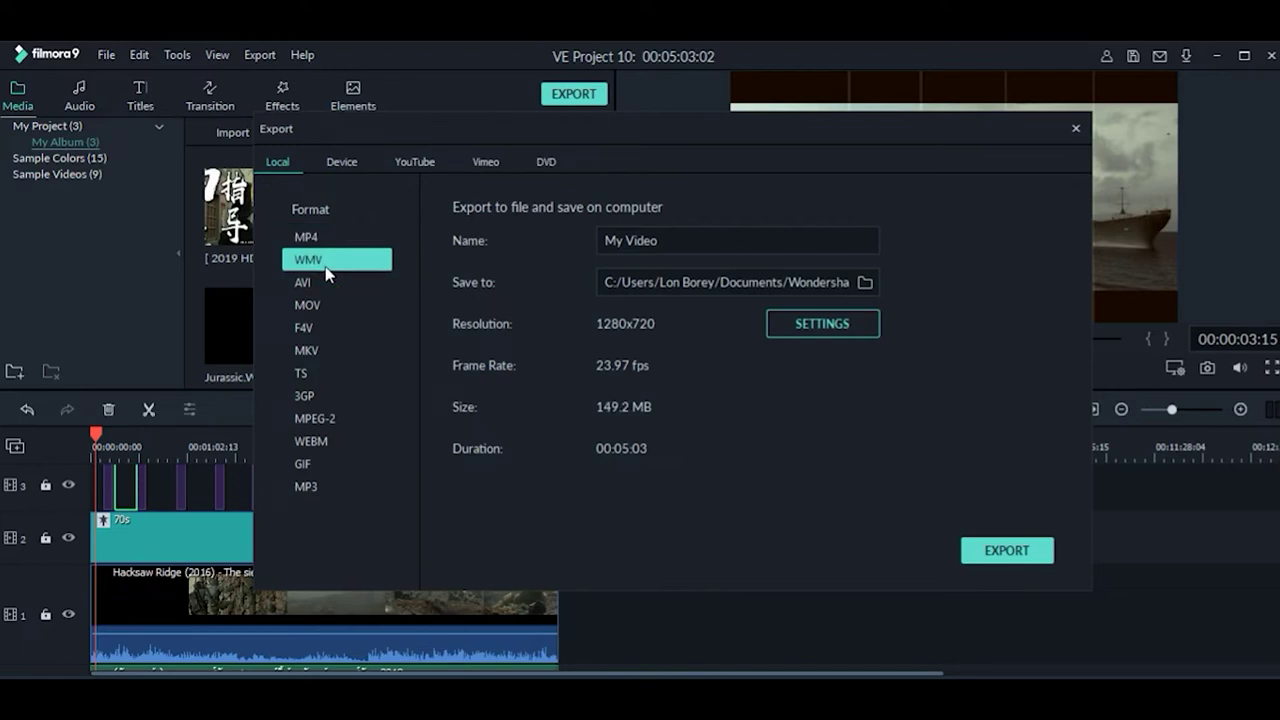
pyautogui.click(334, 288)
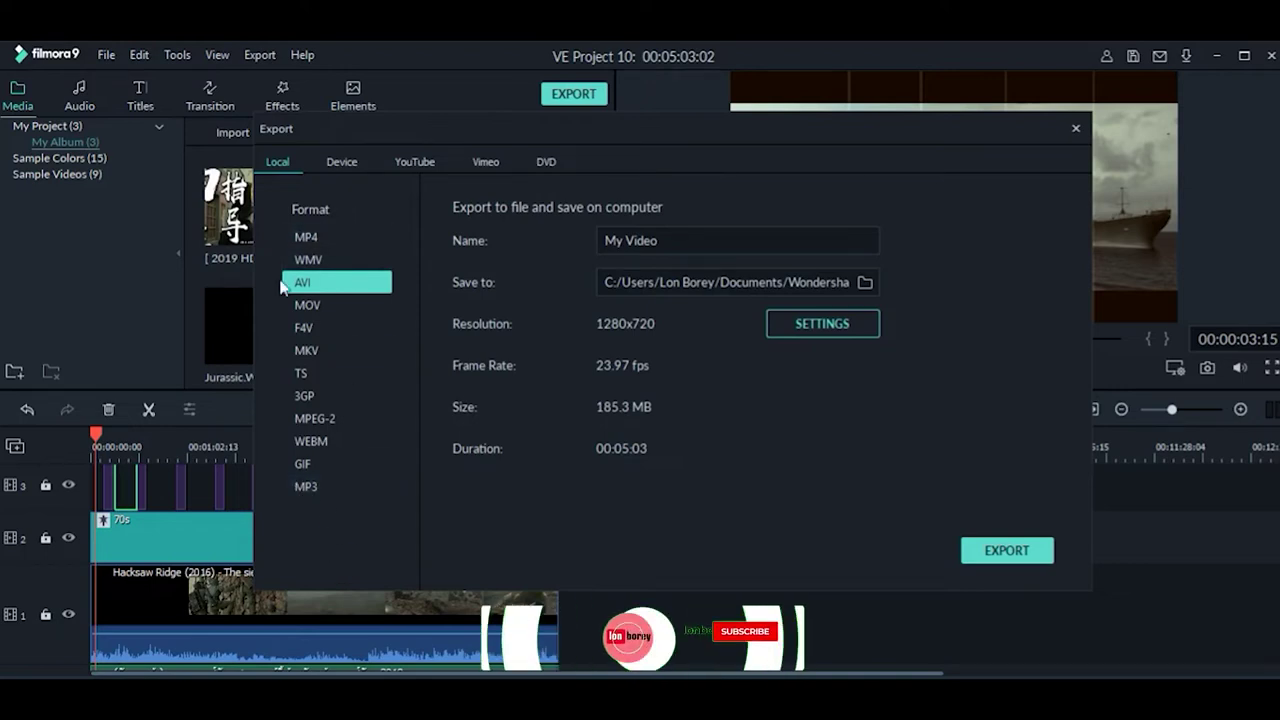
pyautogui.click(307, 240)
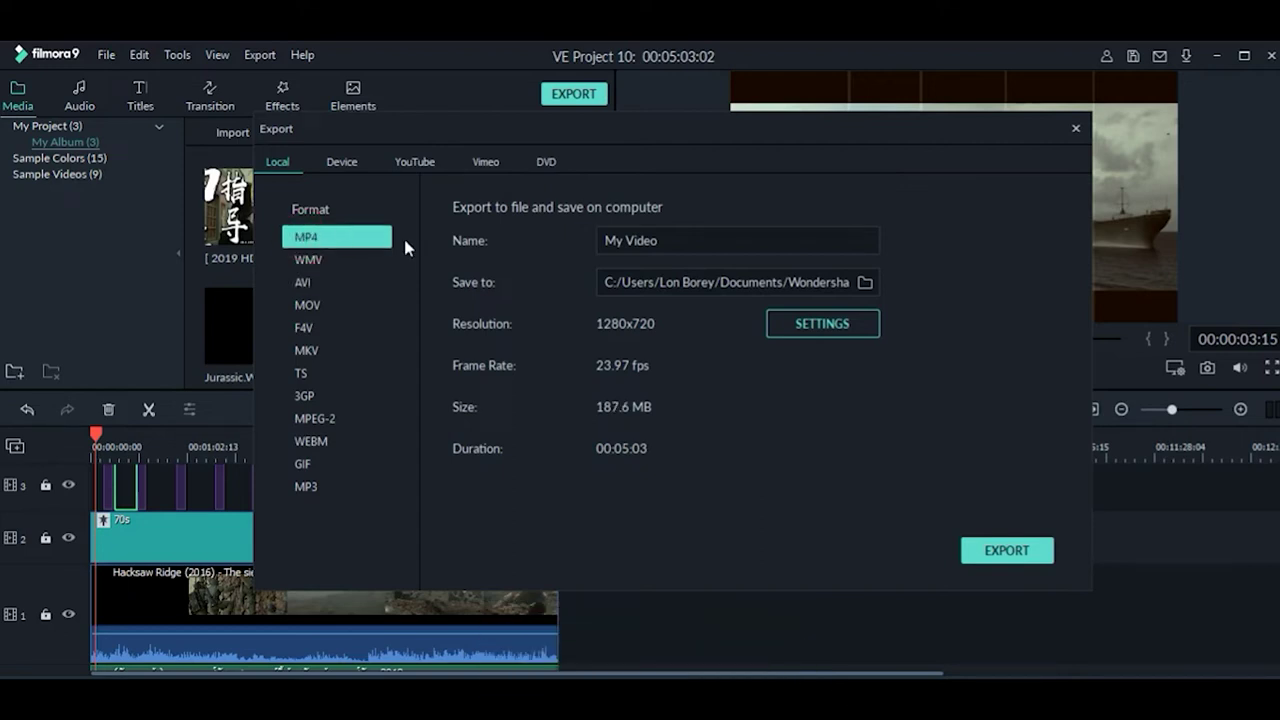
pyautogui.click(316, 290)
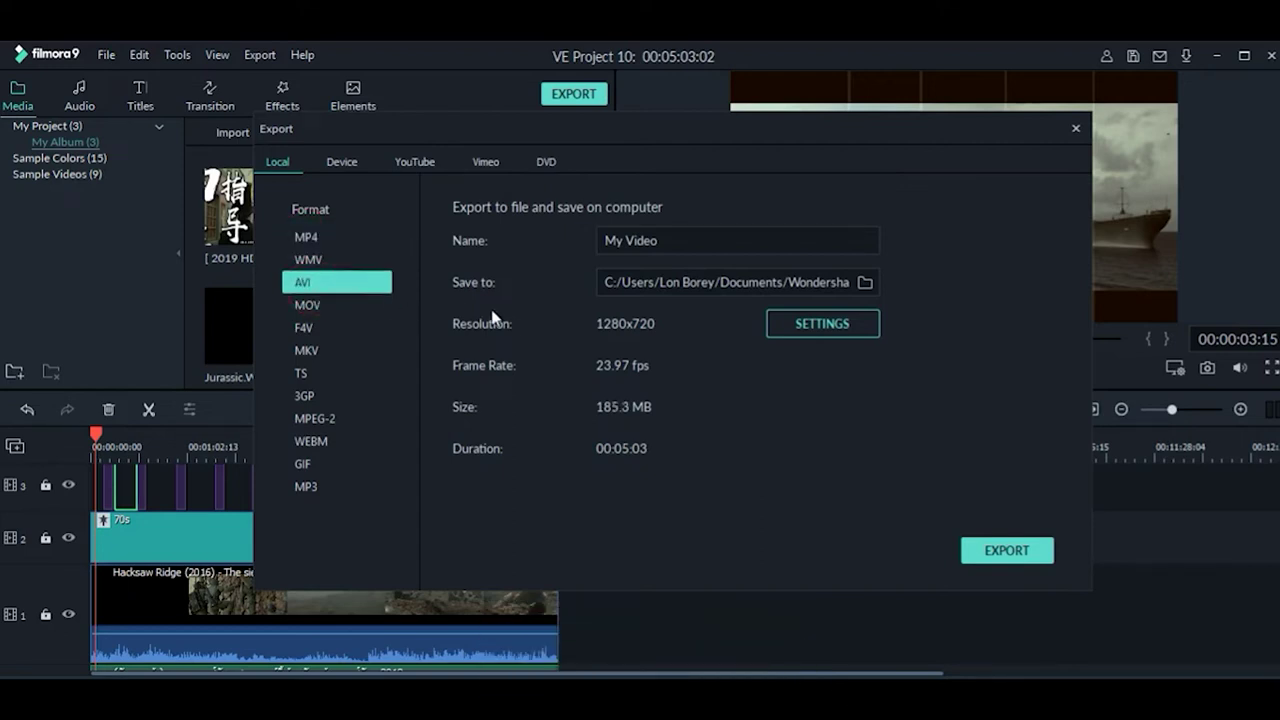
pyautogui.click(326, 354)
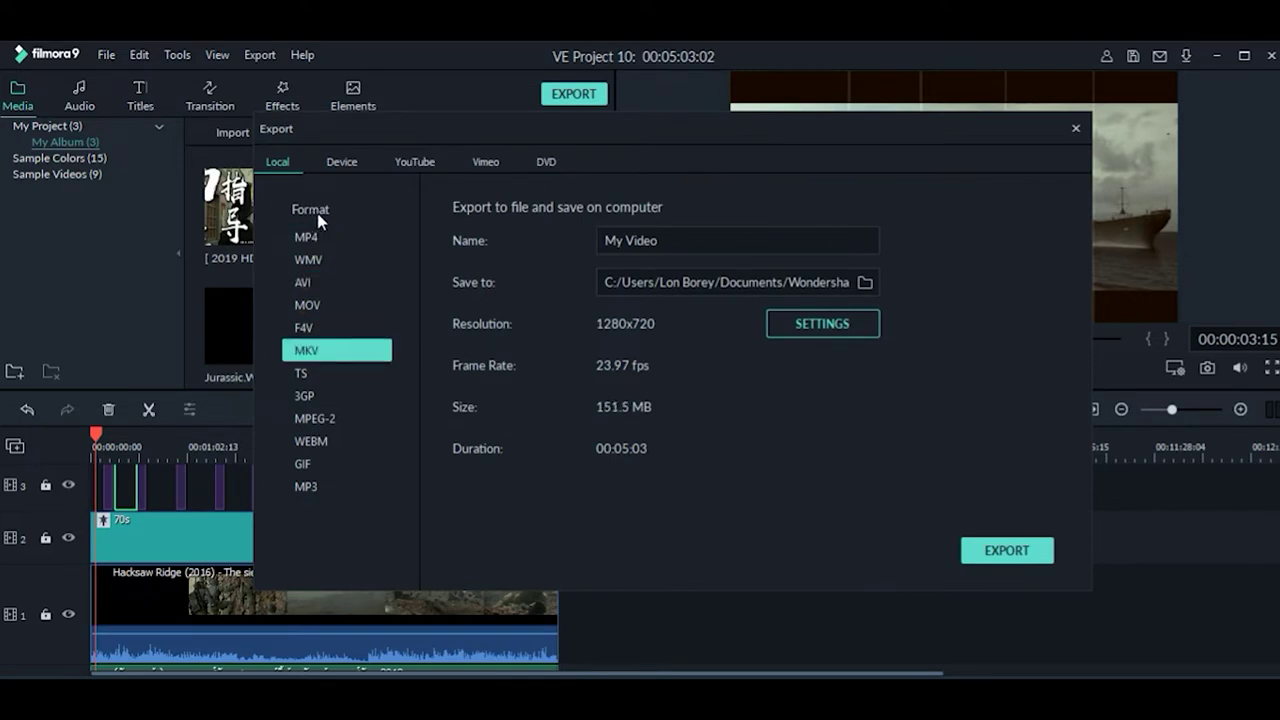
pyautogui.click(318, 238)
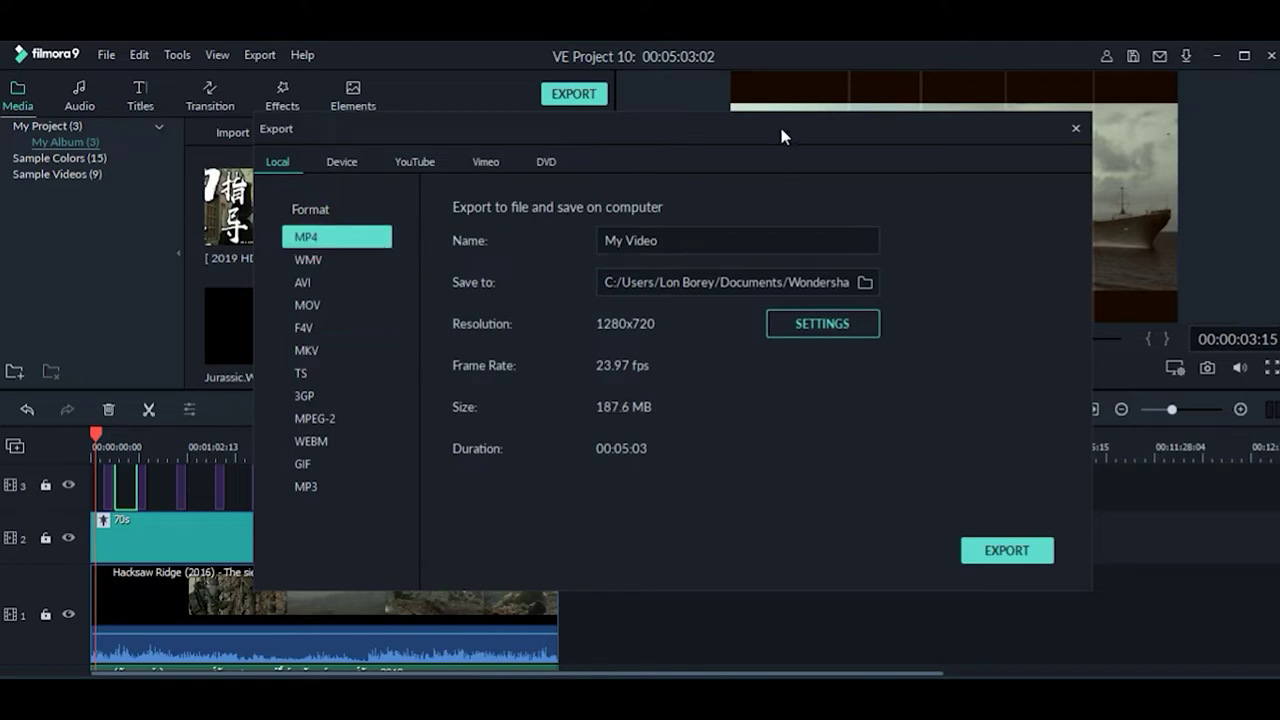
pyautogui.moveTo(766, 137); pyautogui.dragTo(683, 125)
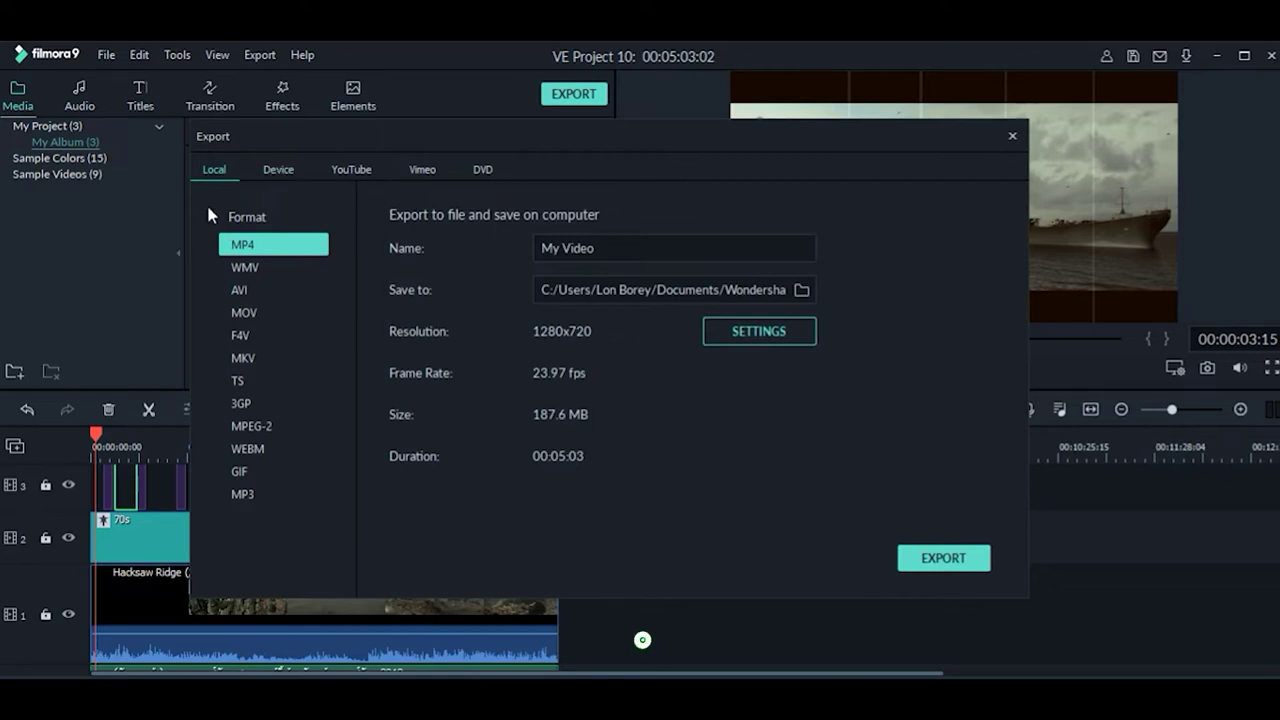
# Step: Examine the device export presets, including iPhone, iPad, Apple TV, Samsung Galaxy, Android Generic, PlayStation 4, PSP and Smart TV
pyautogui.click(279, 172)
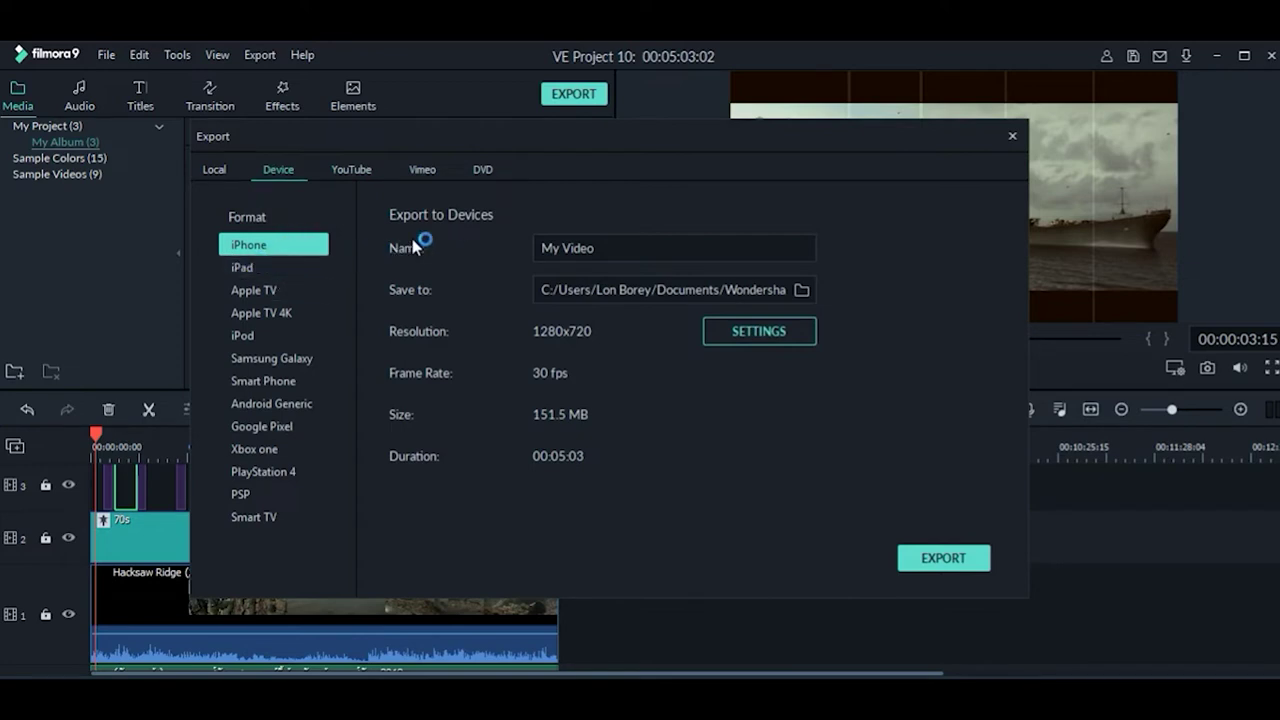
pyautogui.click(250, 268)
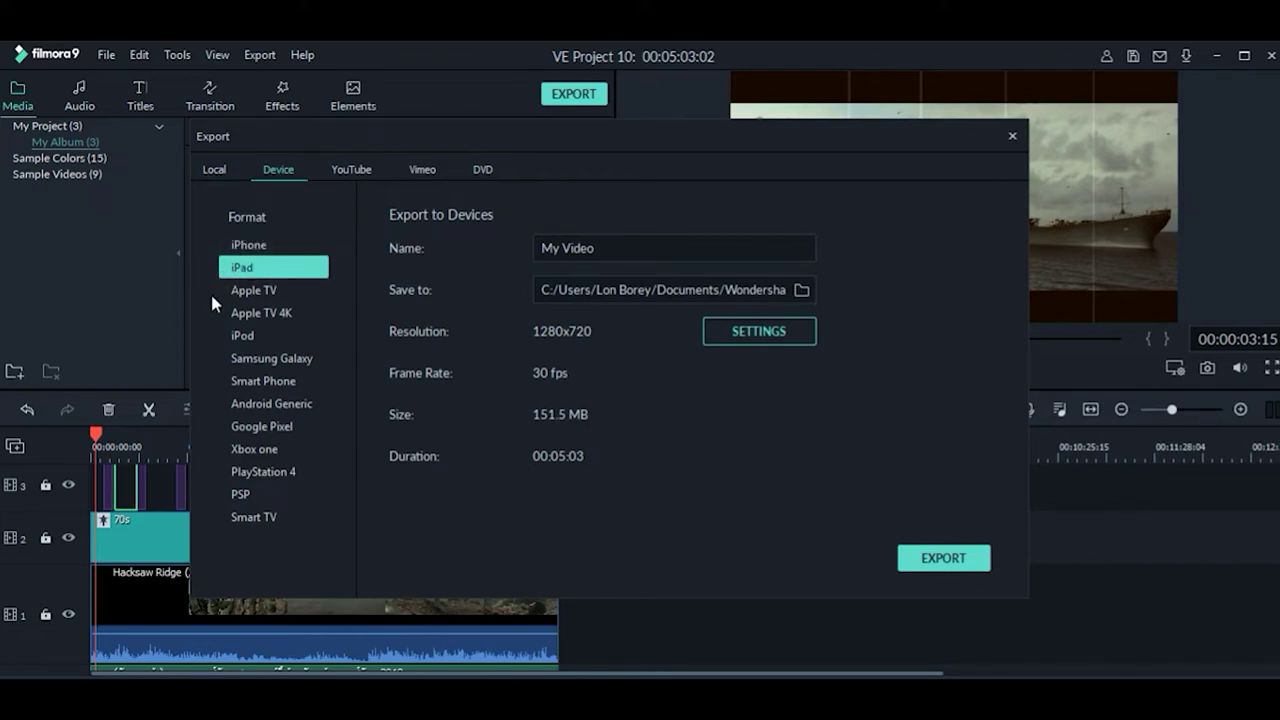
pyautogui.click(249, 293)
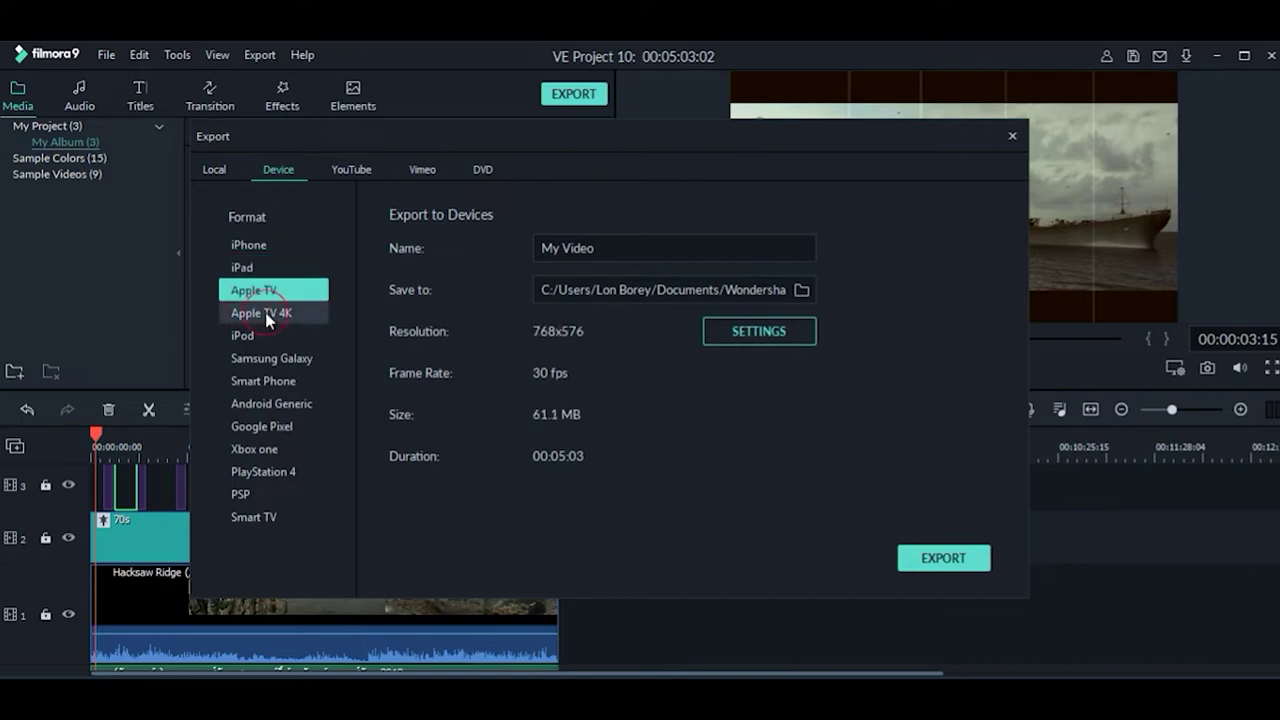
pyautogui.click(265, 314)
pyautogui.click(267, 339)
pyautogui.click(271, 357)
pyautogui.click(271, 518)
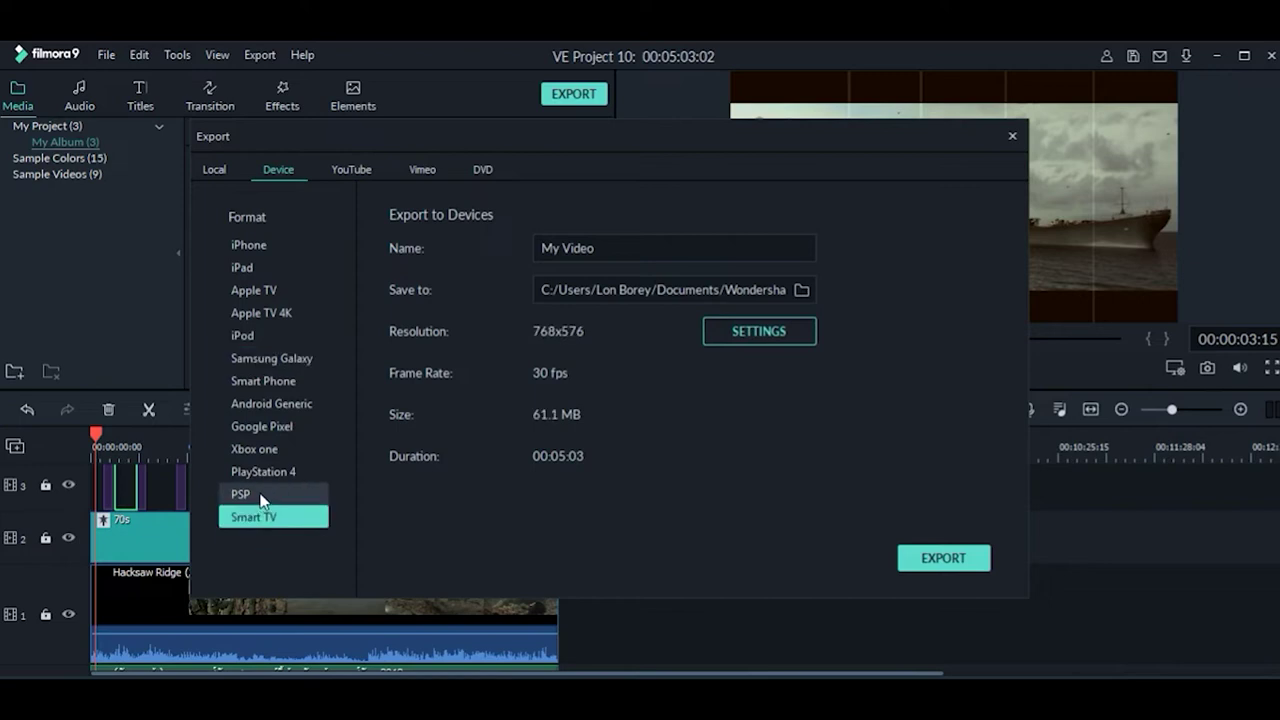
pyautogui.click(270, 494)
pyautogui.click(272, 471)
pyautogui.click(272, 403)
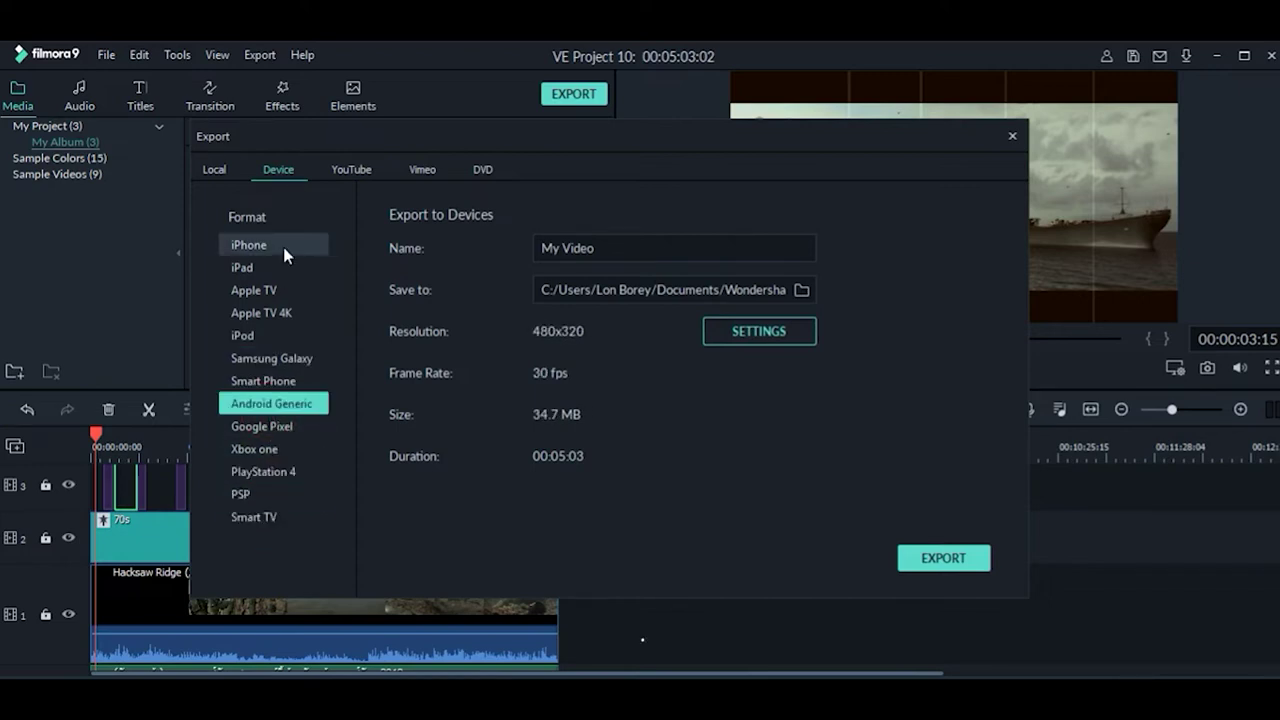
pyautogui.click(283, 247)
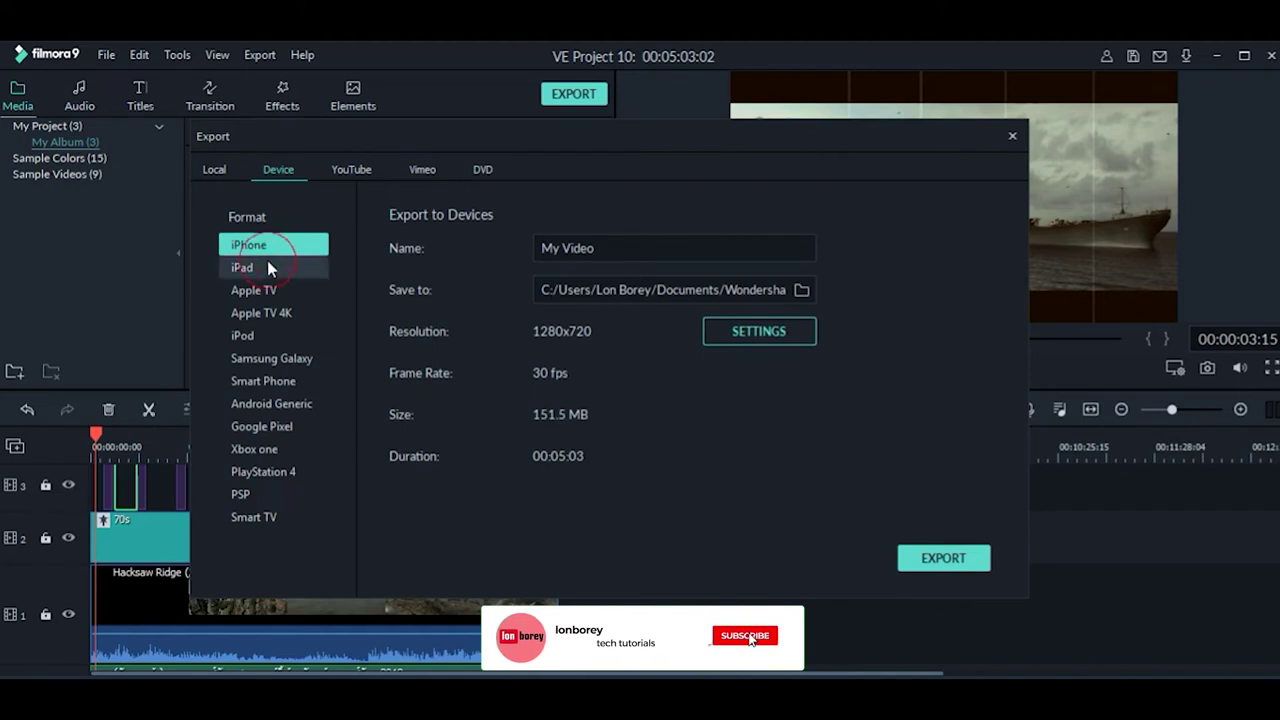
pyautogui.click(267, 262)
pyautogui.click(262, 290)
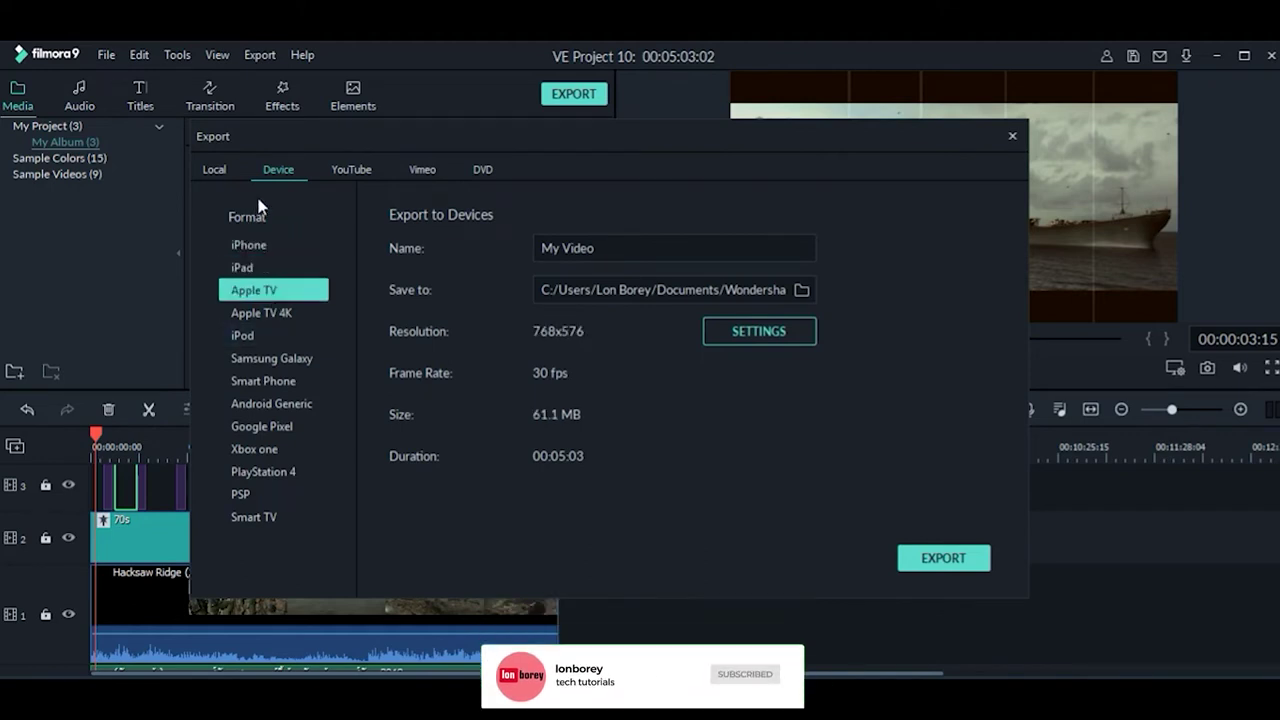
# Step: Review the YouTube, Vimeo and DVD export options, and return to the local file export settings
pyautogui.click(335, 172)
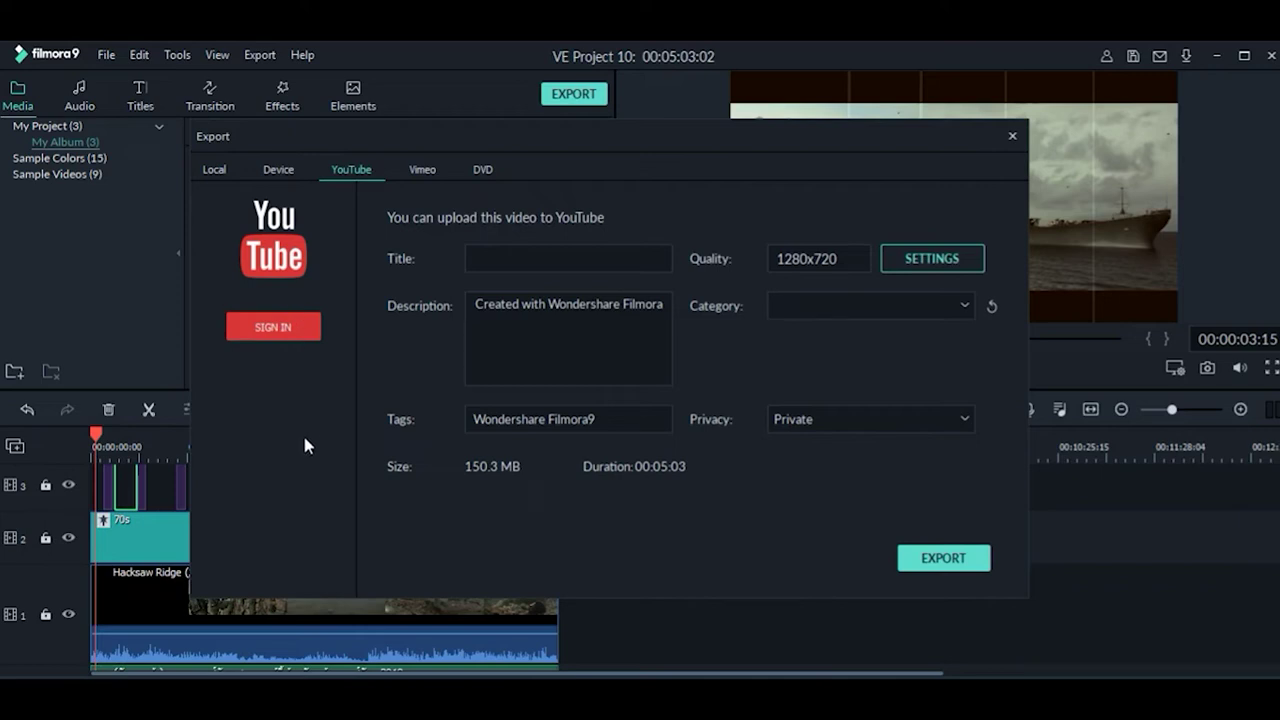
pyautogui.click(409, 172)
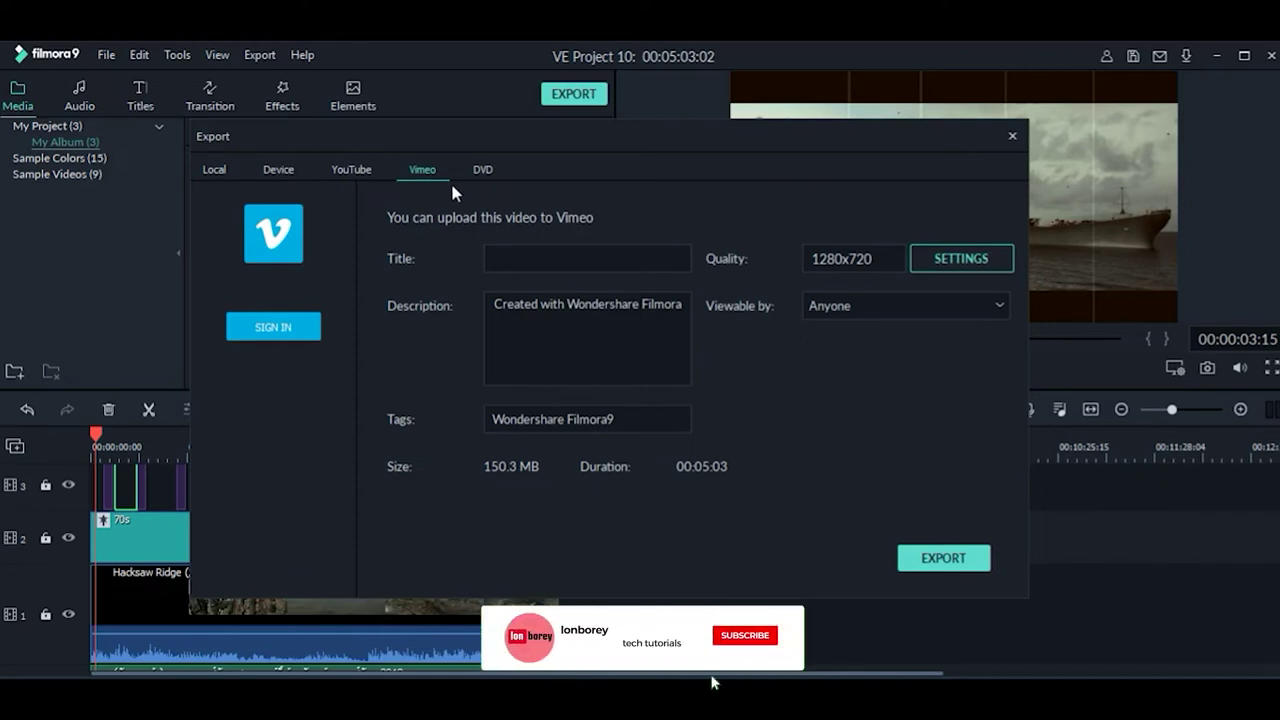
pyautogui.click(481, 170)
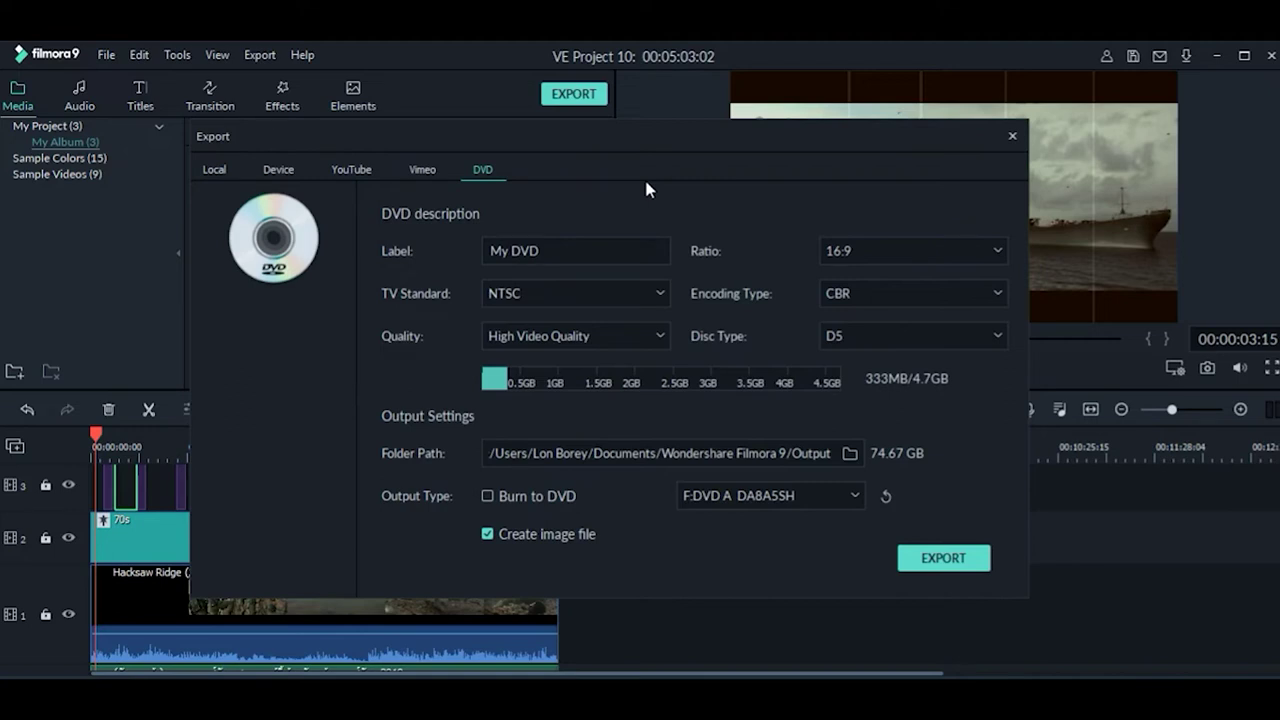
pyautogui.click(341, 166)
pyautogui.click(222, 172)
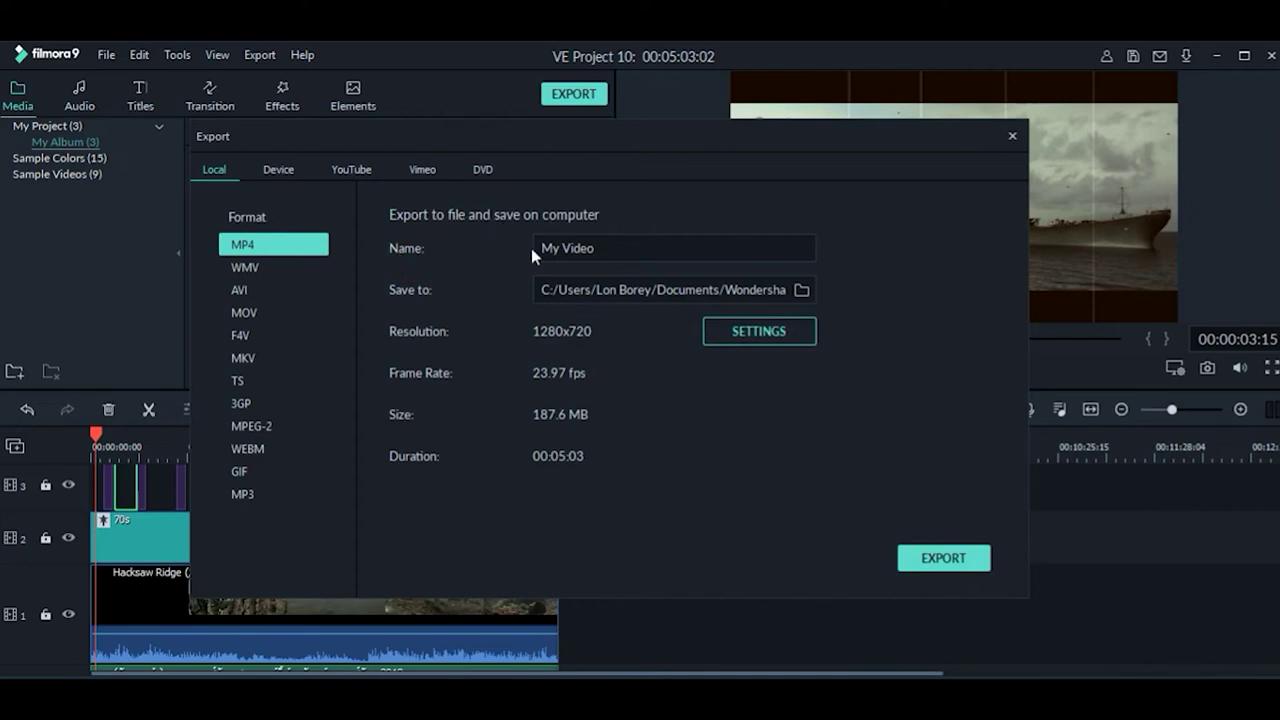
# Step: Name the exported video China Movies 2019
pyautogui.click(623, 249)
pyautogui.moveTo(674, 249); pyautogui.dragTo(440, 250)
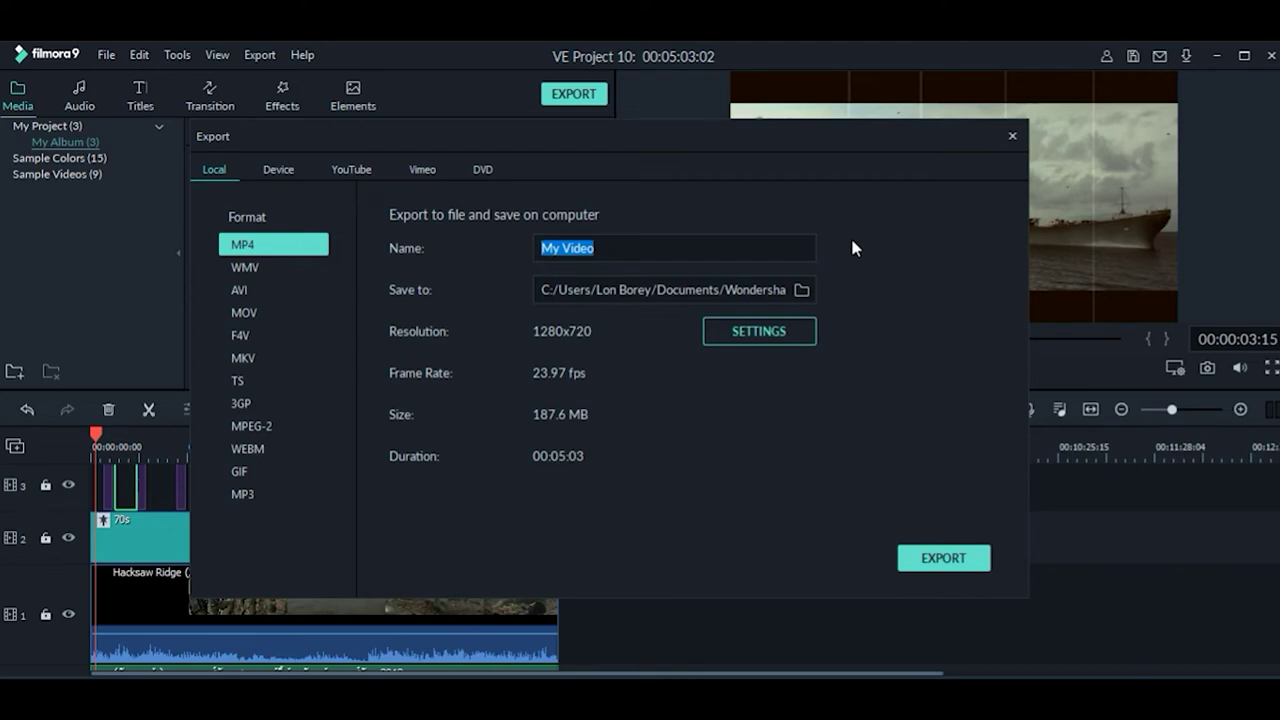
pyautogui.moveTo(796, 145); pyautogui.dragTo(843, 146)
pyautogui.moveTo(649, 243); pyautogui.dragTo(529, 249)
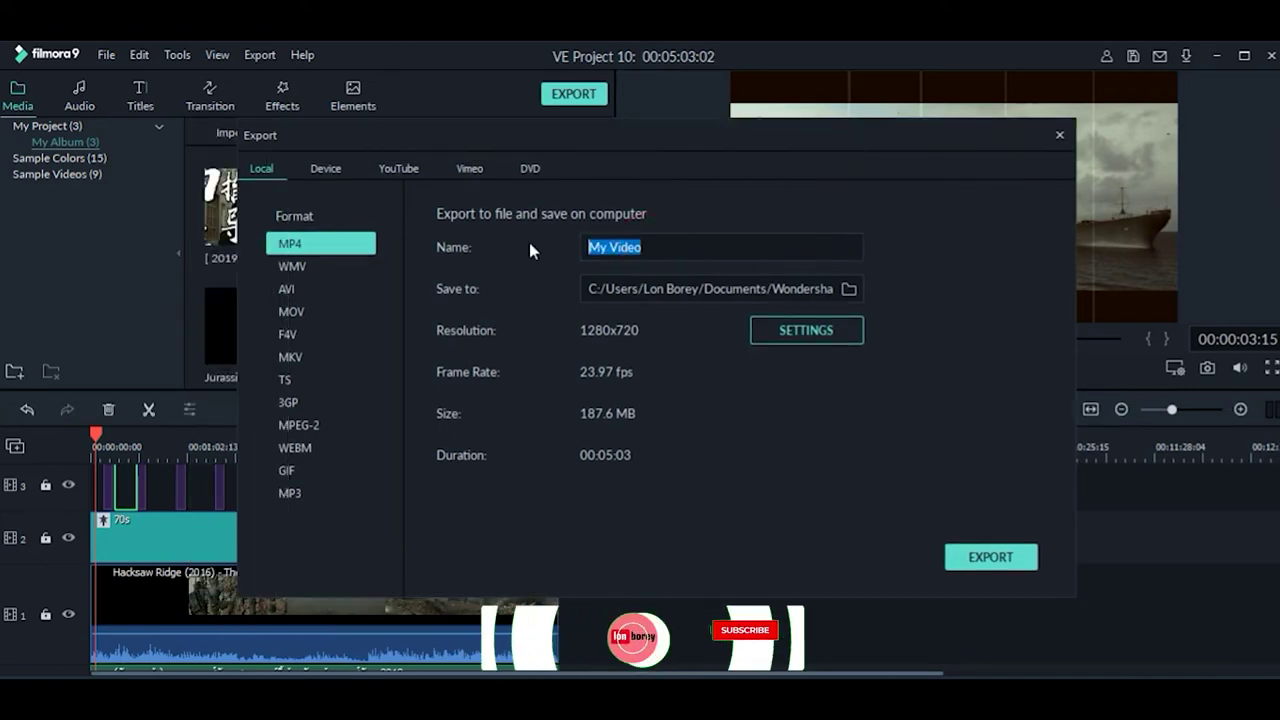
pyautogui.write('Movie T')
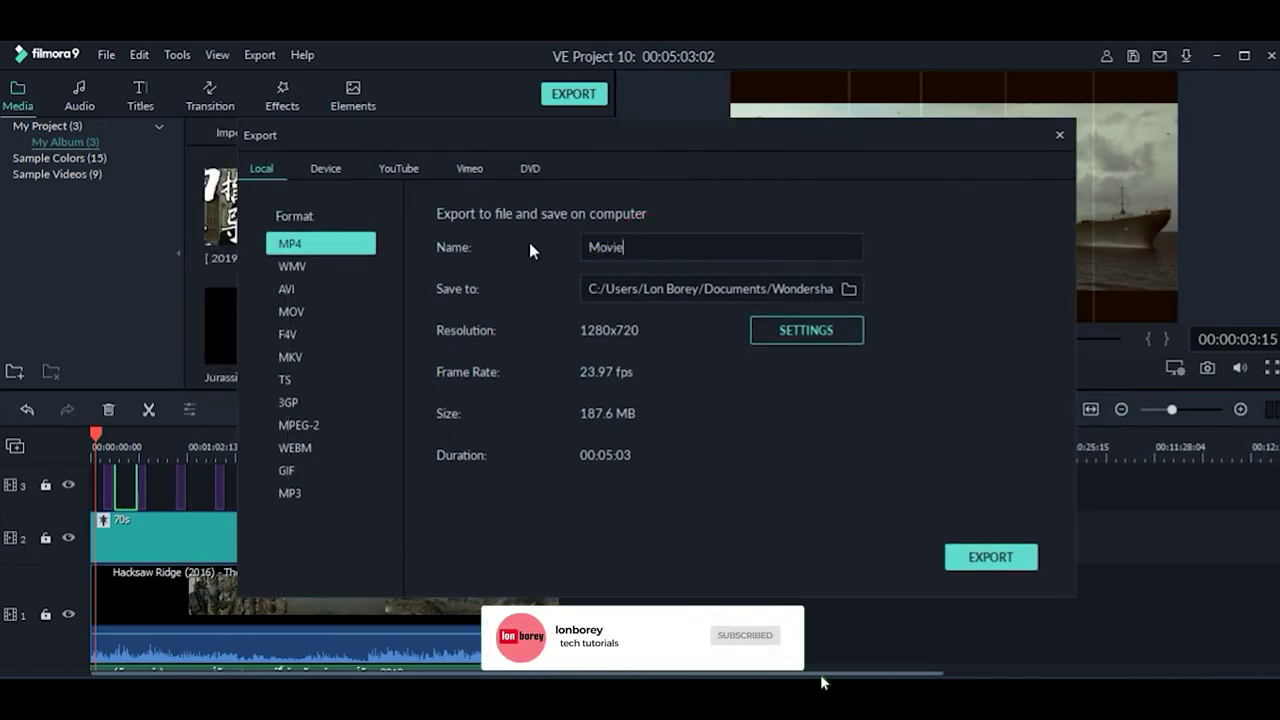
pyautogui.press('BackSpace')
pyautogui.press('BackSpace')
pyautogui.press('BackSpace')
pyautogui.press('BackSpace')
pyautogui.press('BackSpace')
pyautogui.press('BackSpace')
pyautogui.press('BackSpace')
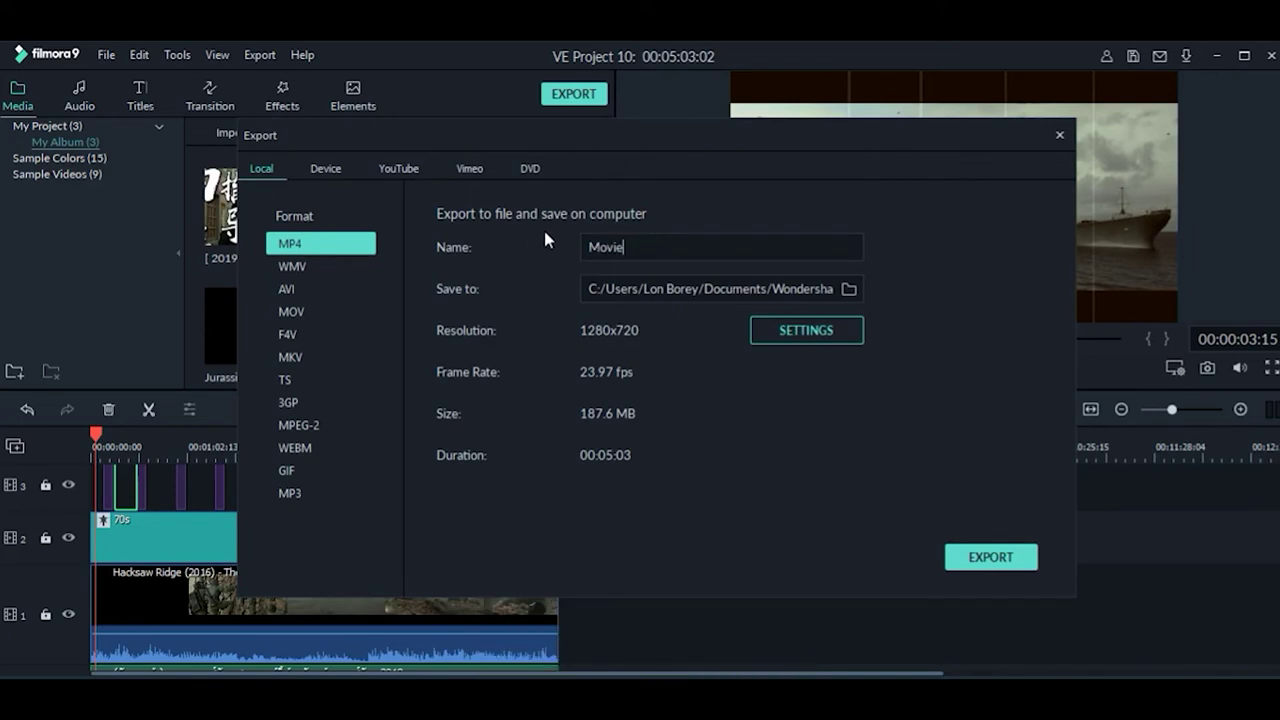
pyautogui.write('China Movies 2019')
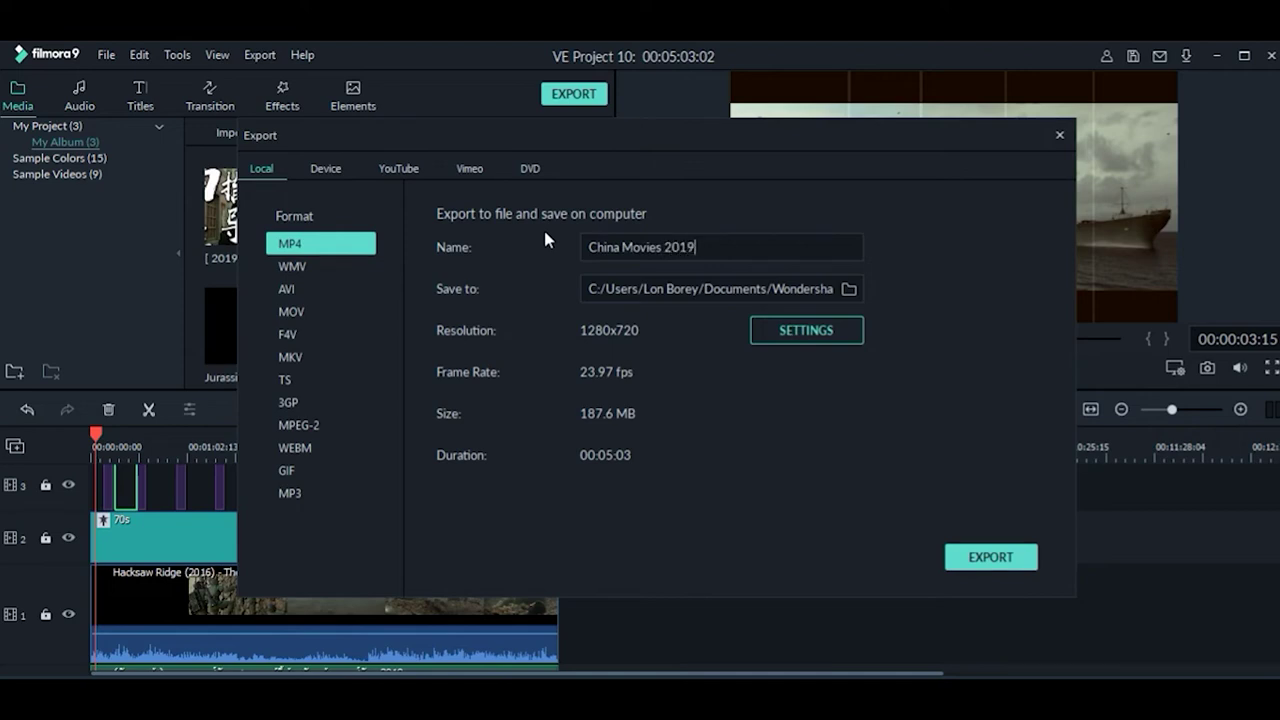
pyautogui.click(843, 213)
# Step: Browse for a save location and create a folder named Filmora 9 inside the Videos folder
pyautogui.click(901, 289)
pyautogui.click(848, 290)
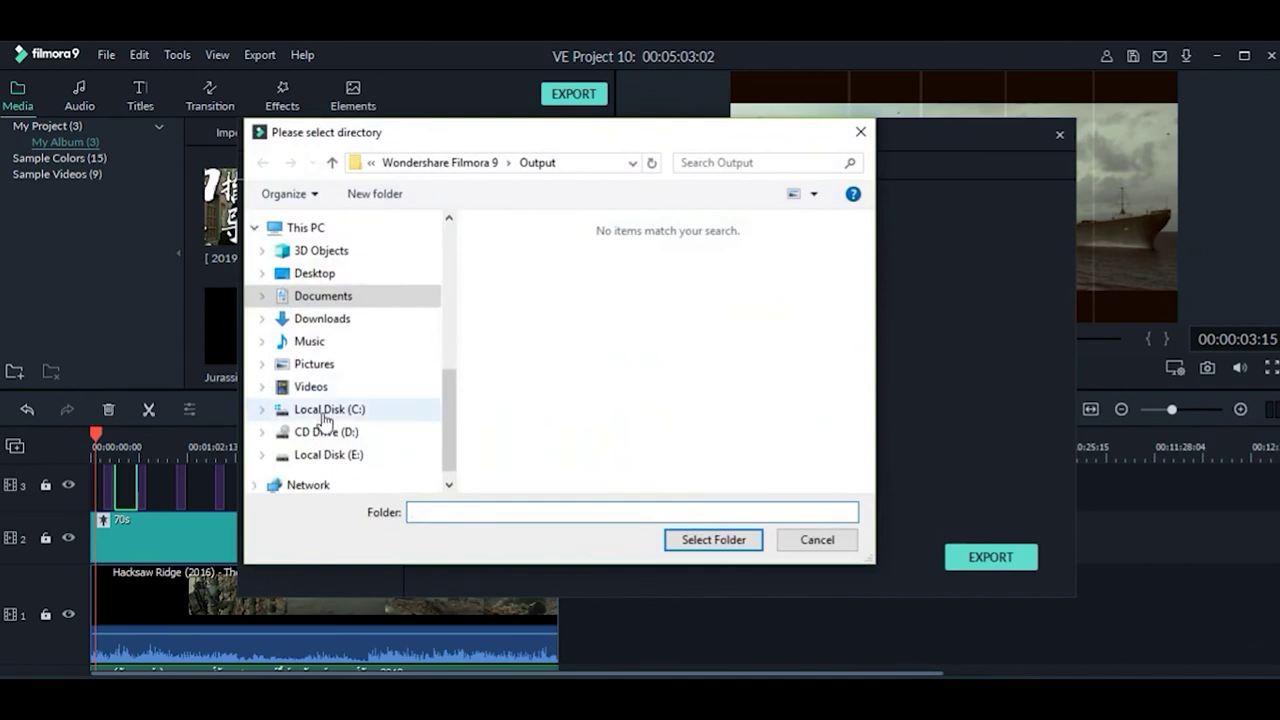
pyautogui.click(322, 386)
pyautogui.click(726, 440)
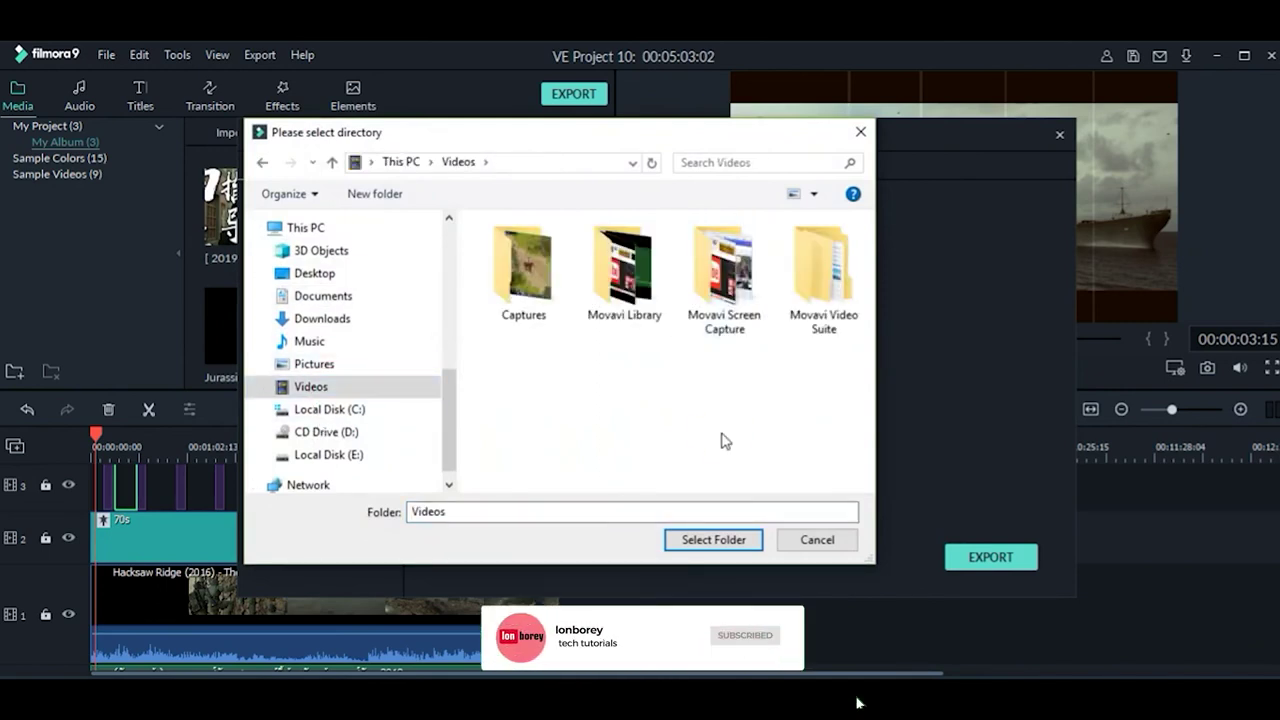
pyautogui.click(372, 196)
pyautogui.write('F')
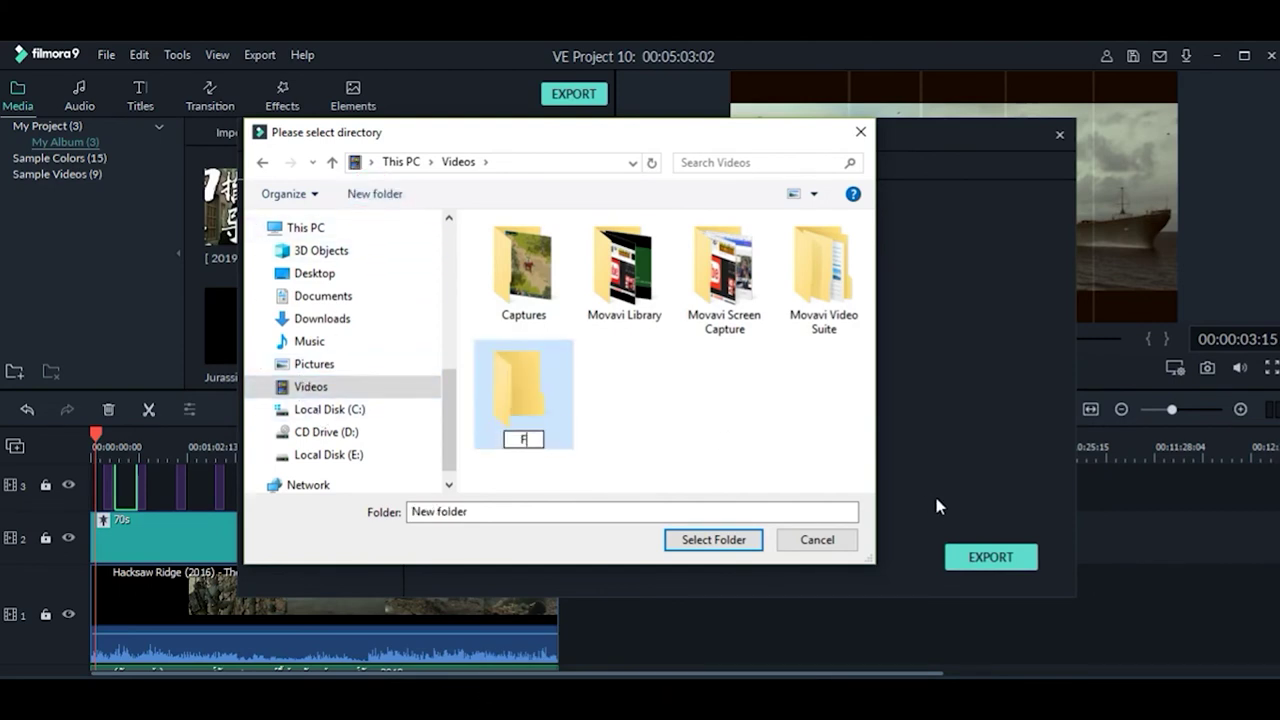
pyautogui.write('ilmora 9')
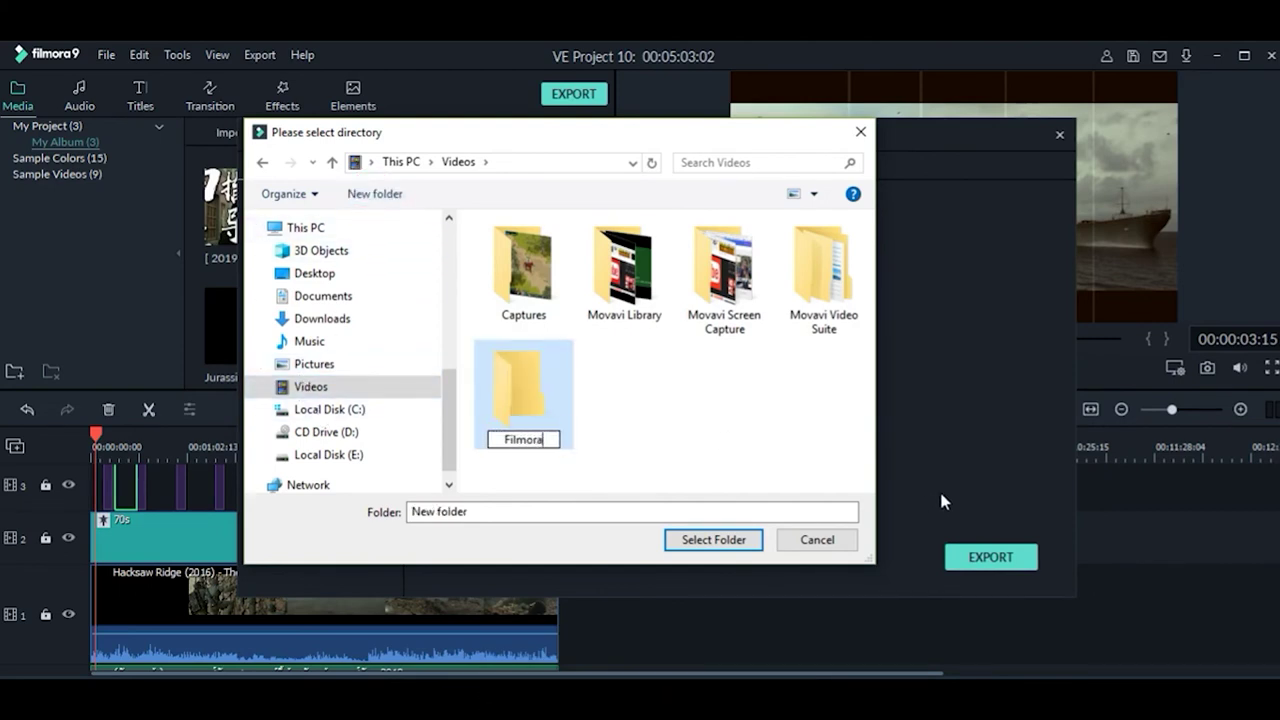
pyautogui.click(706, 397)
# Step: Set the new Filmora 9 folder as the save location for the exported video
pyautogui.click(519, 388)
pyautogui.doubleClick(518, 390)
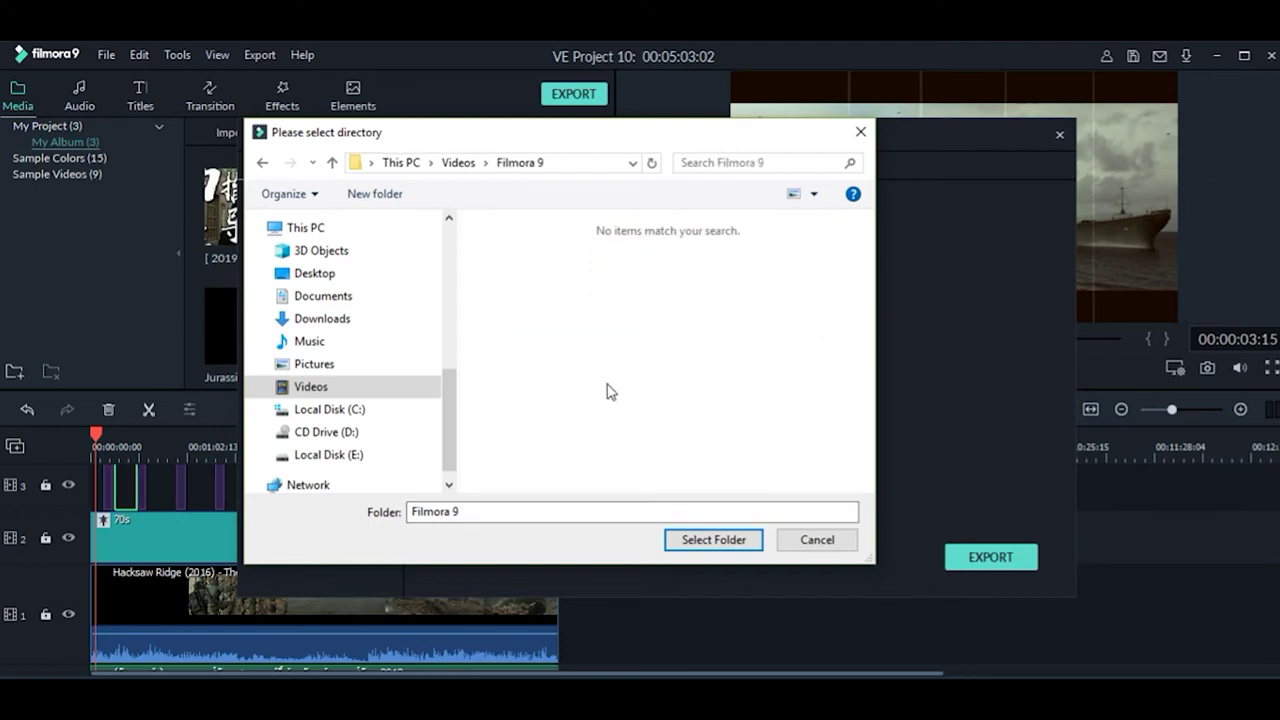
pyautogui.click(750, 542)
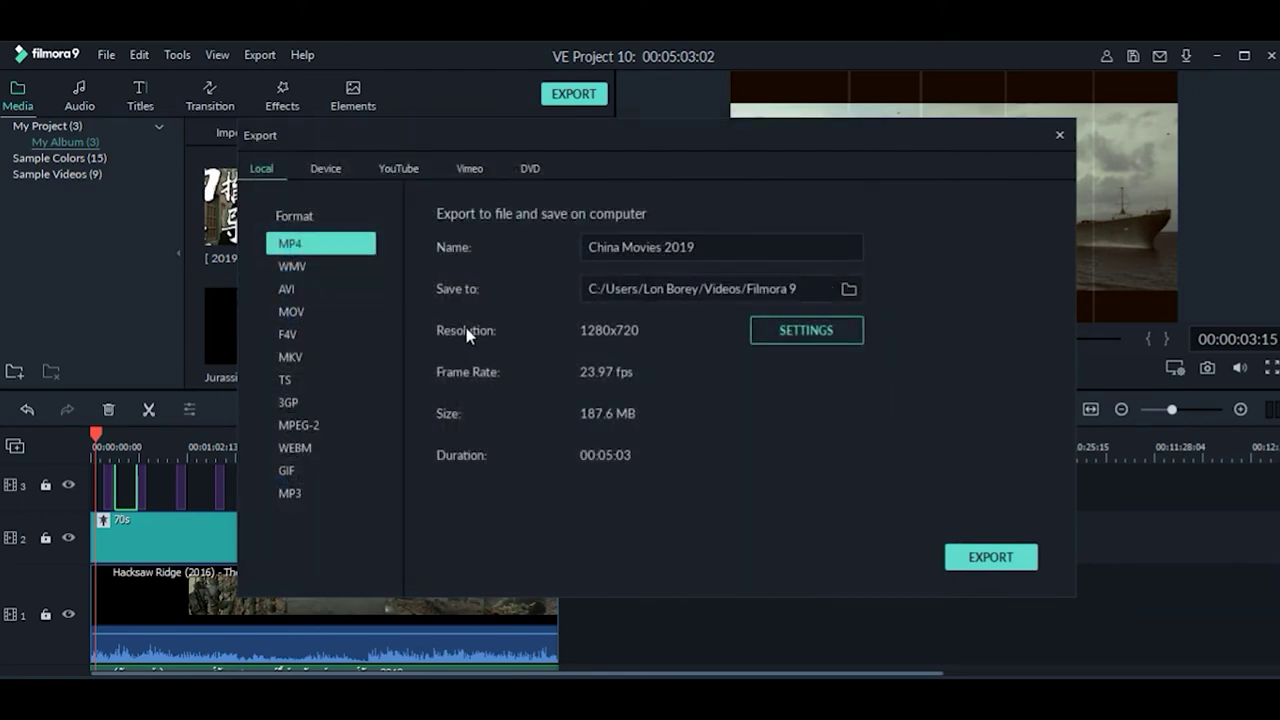
# Step: Compare the Good, Better and Best quality presets in the MP4 encoding settings
pyautogui.click(805, 344)
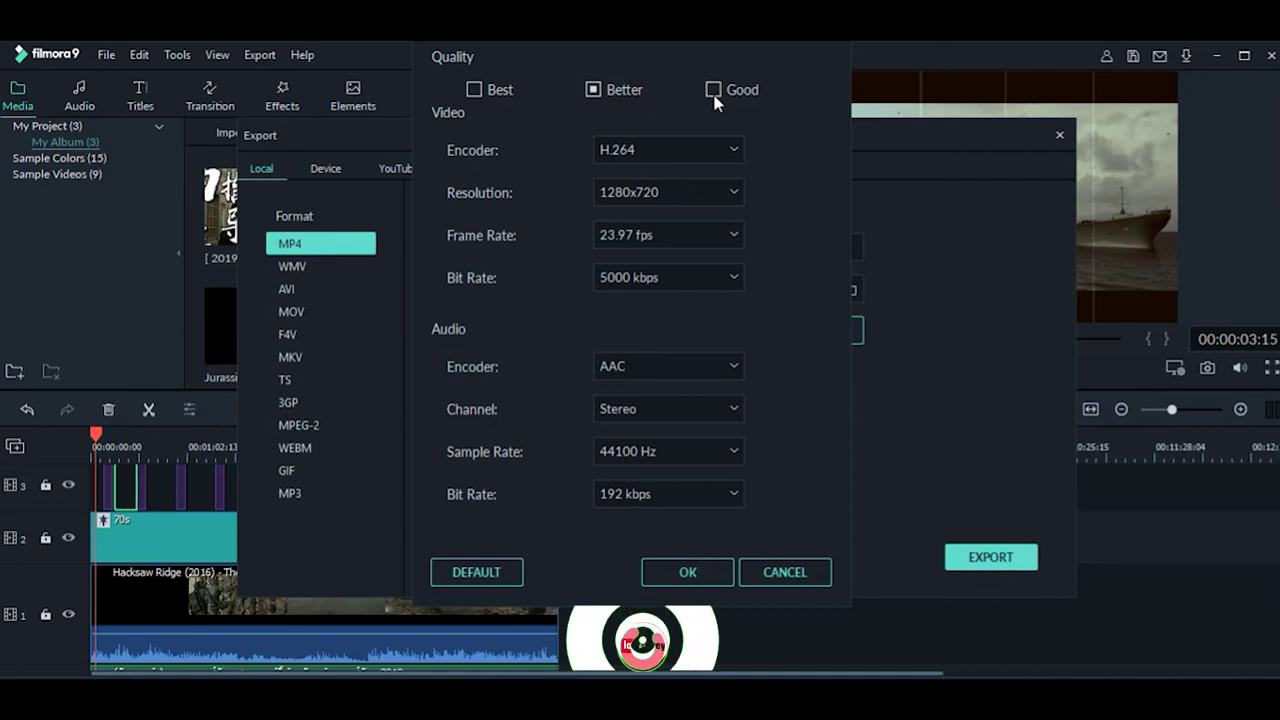
pyautogui.click(713, 91)
pyautogui.click(594, 90)
pyautogui.click(474, 89)
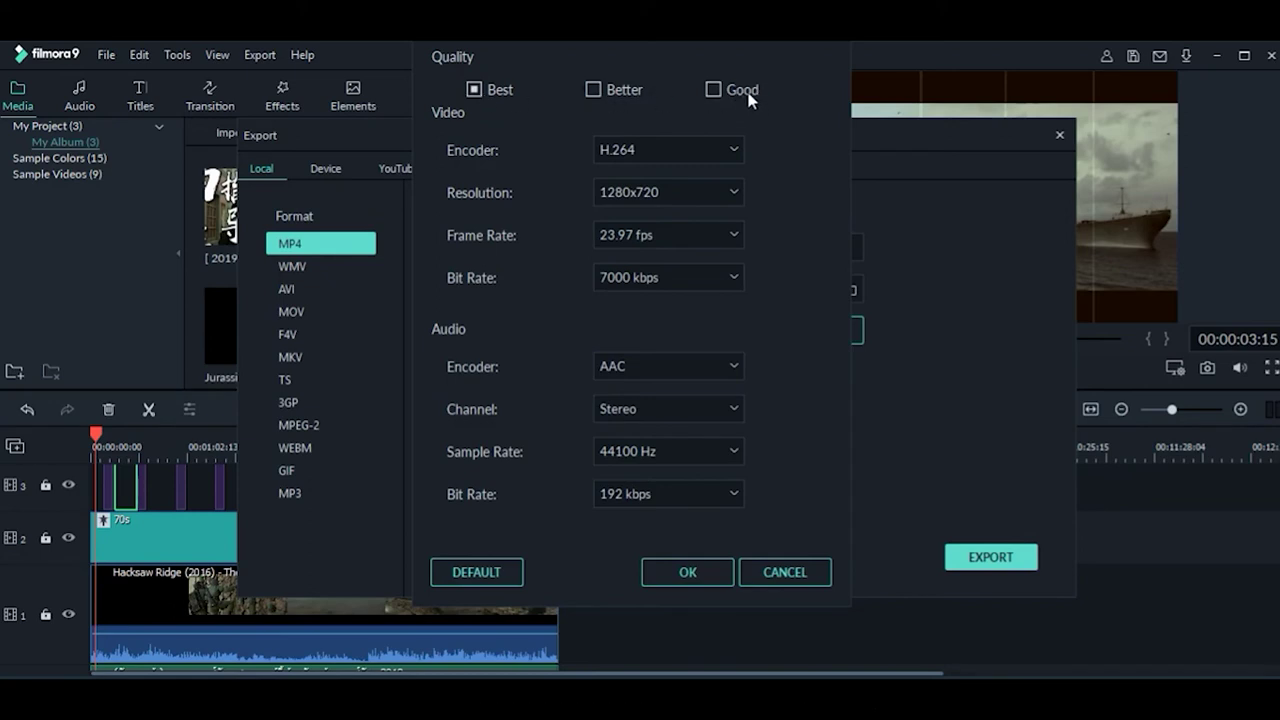
pyautogui.click(621, 90)
pyautogui.click(477, 89)
# Step: Apply the Better quality preset and start exporting the video
pyautogui.click(622, 89)
pyautogui.click(703, 574)
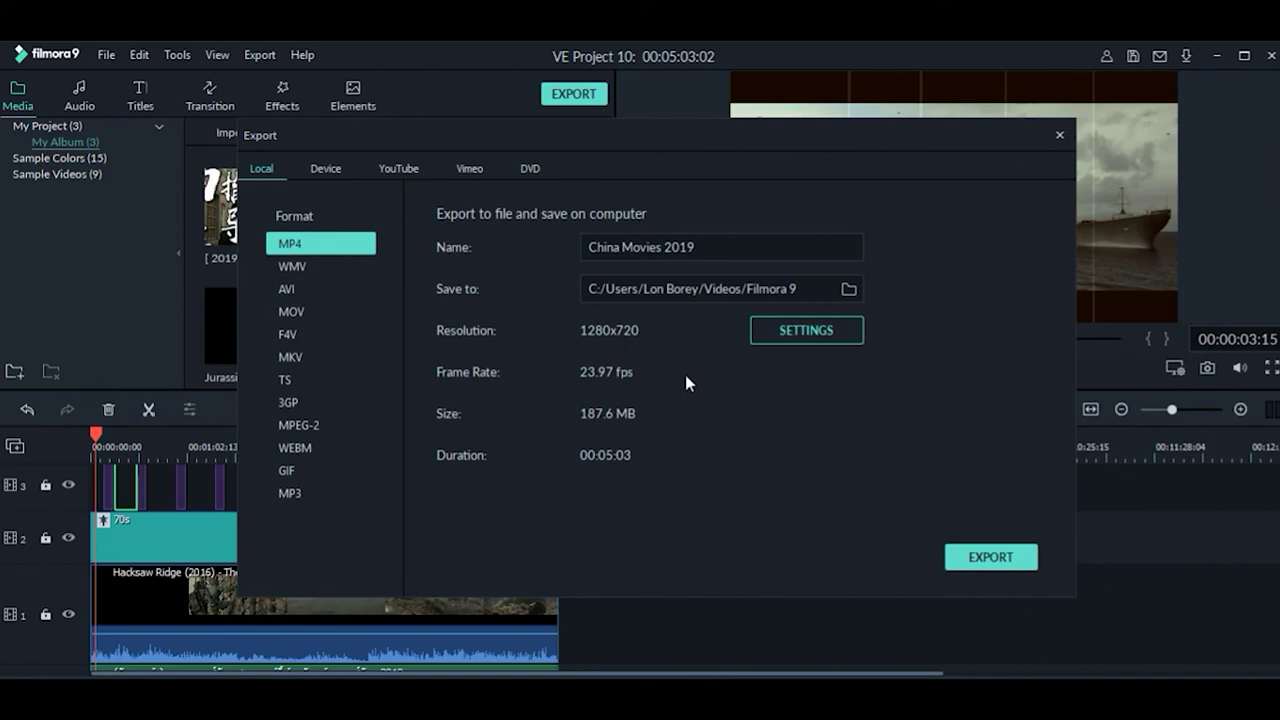
pyautogui.click(993, 566)
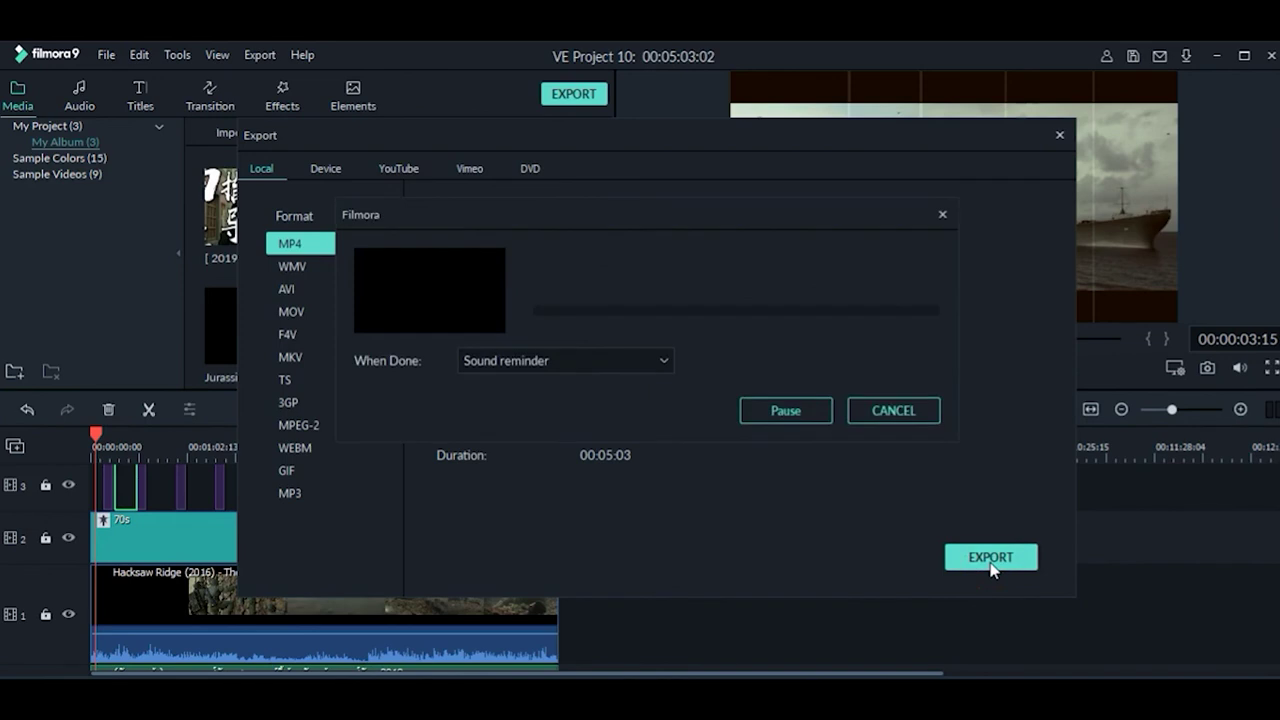